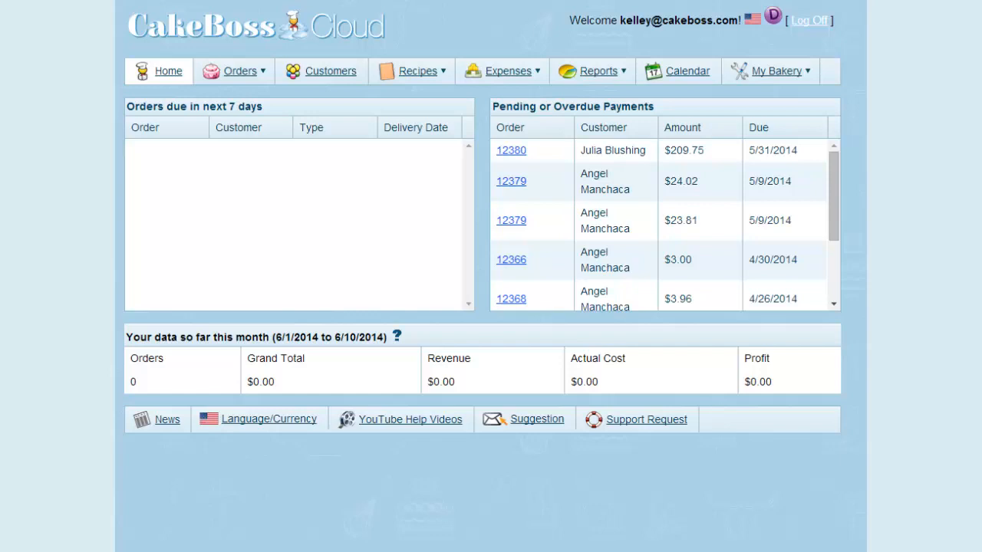
- Open the Brownies recipe and review its category, servings and cost information
click(404, 71)
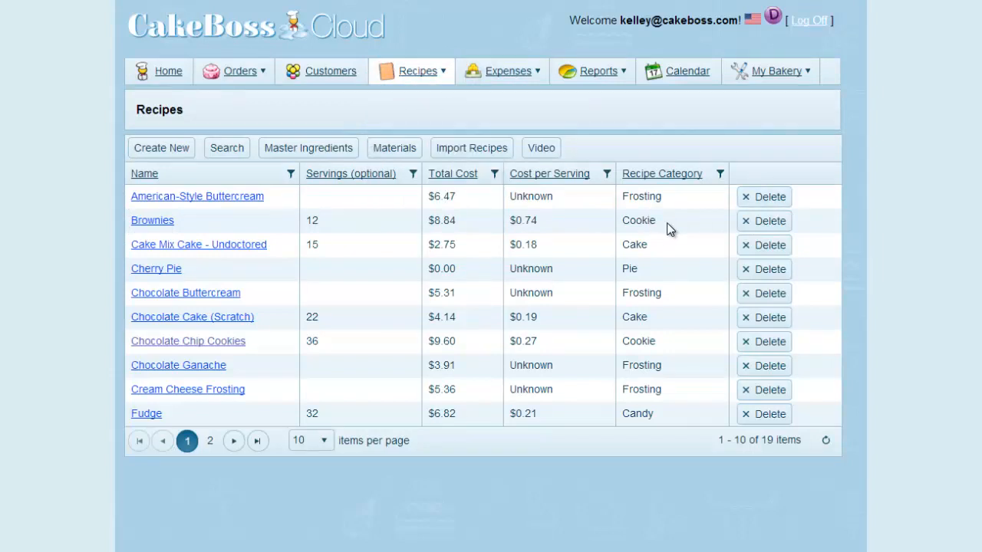
click(158, 220)
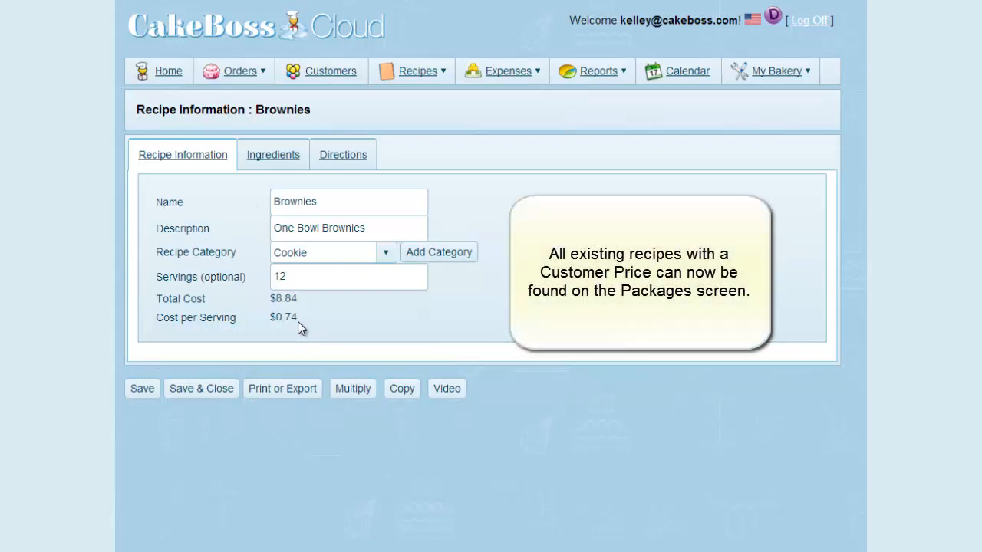
- Create a package named Brownies with Cream Cheese Frosting in the Cookies and Bars package category and set its servings to 12
click(428, 77)
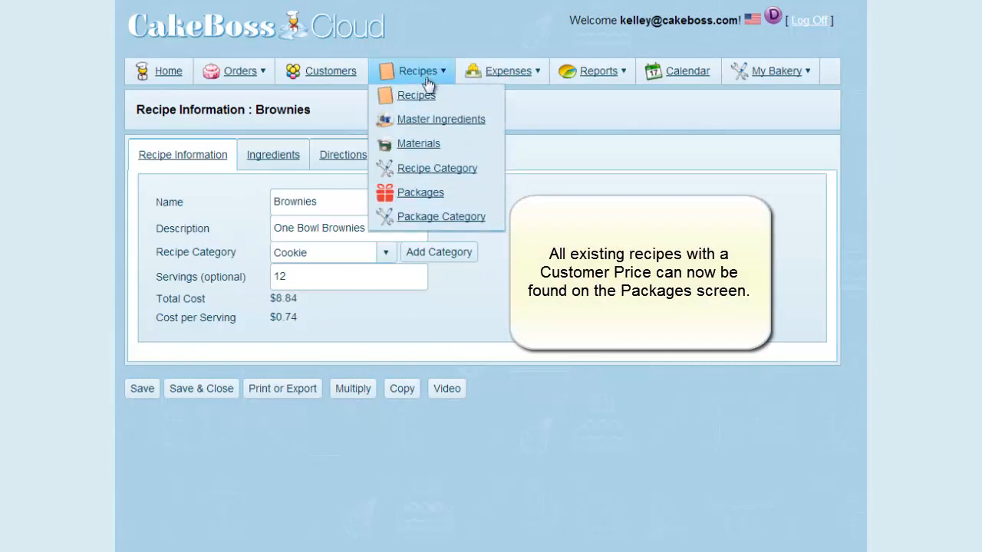
click(414, 197)
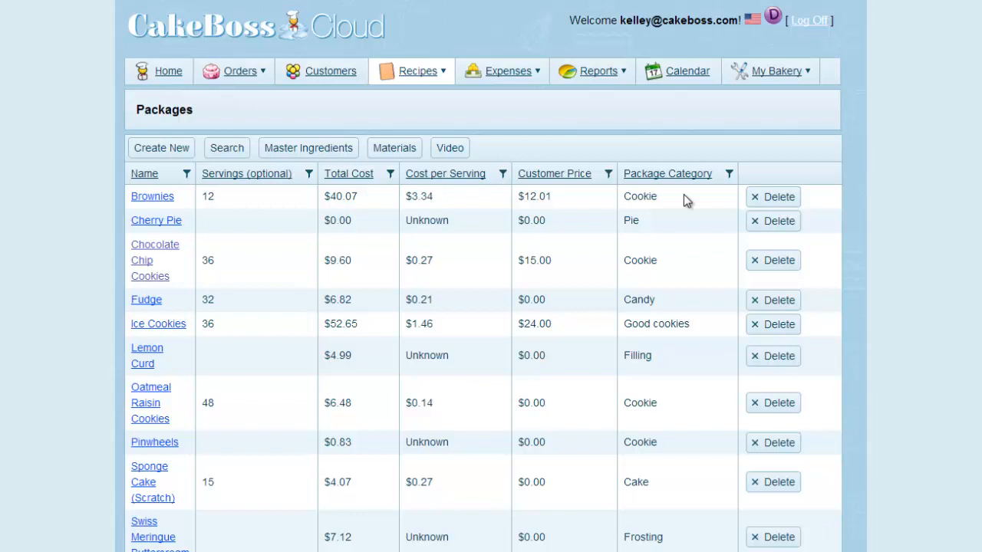
click(163, 148)
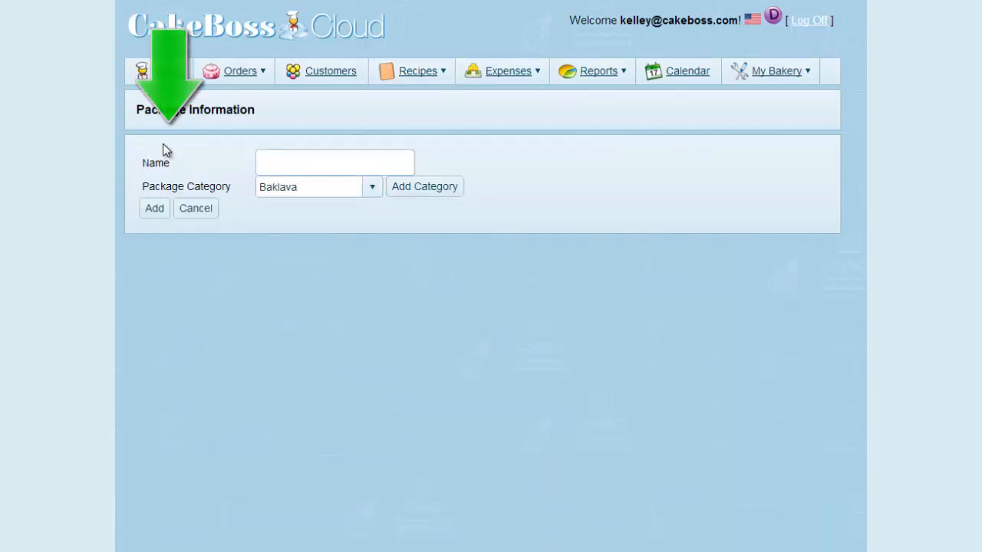
click(286, 157)
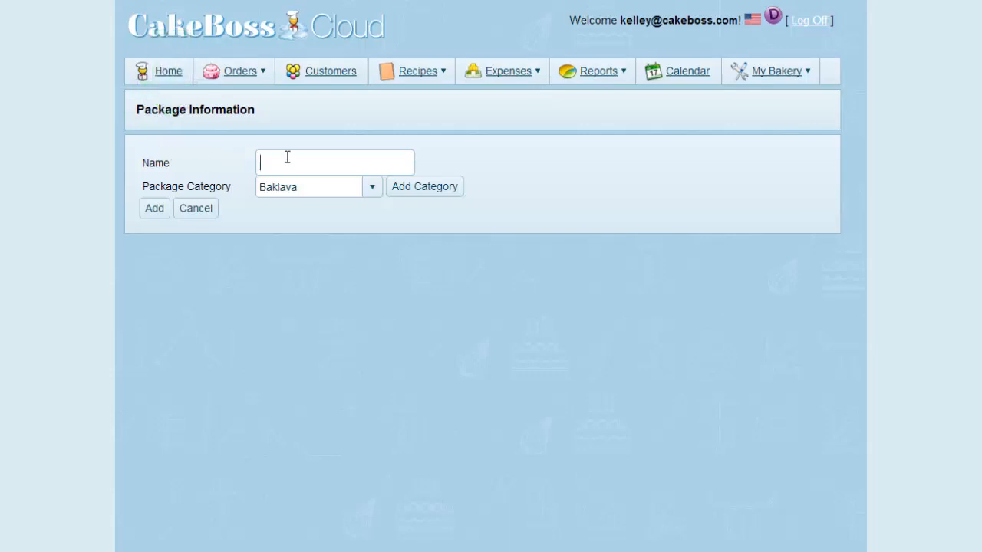
text(Brownies with Cream Cheese Frosting)
click(373, 187)
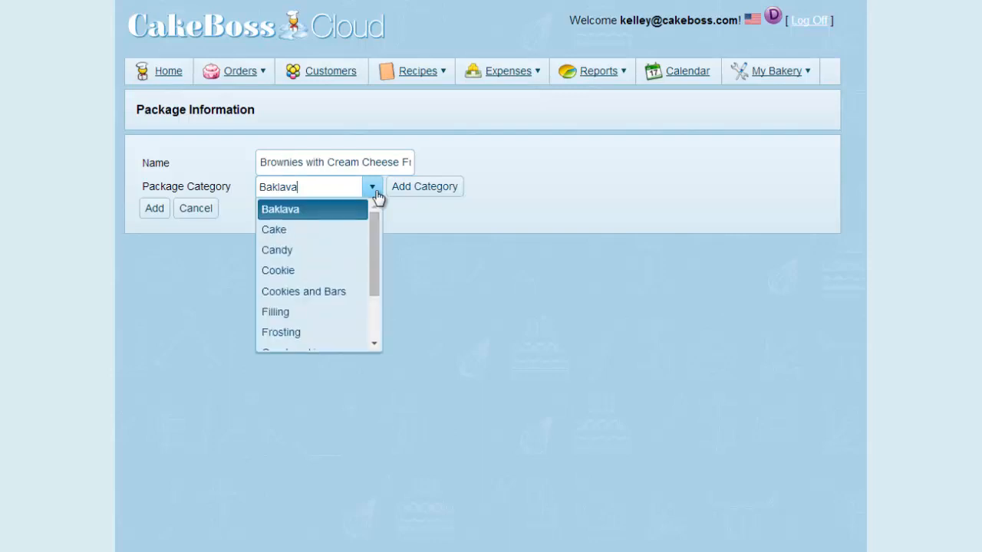
click(338, 298)
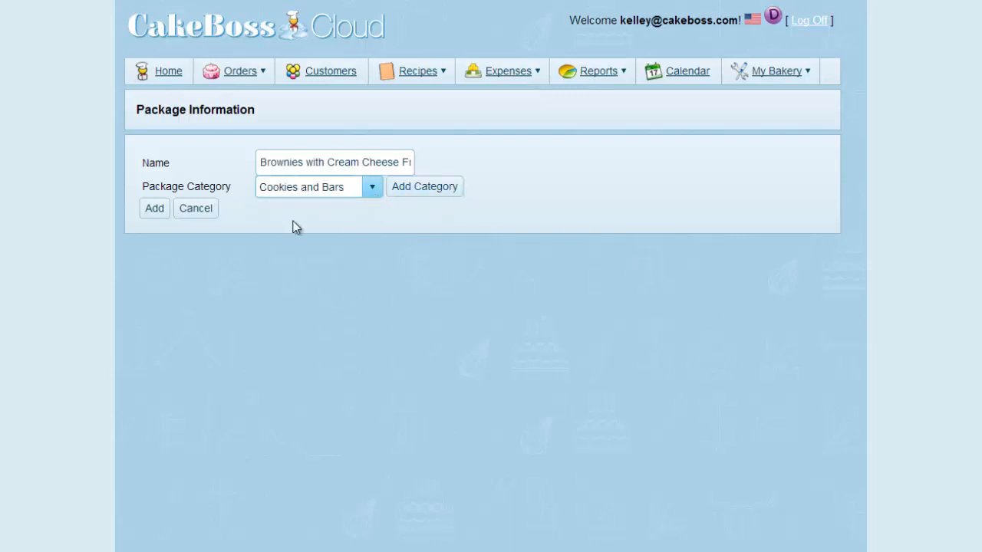
click(156, 213)
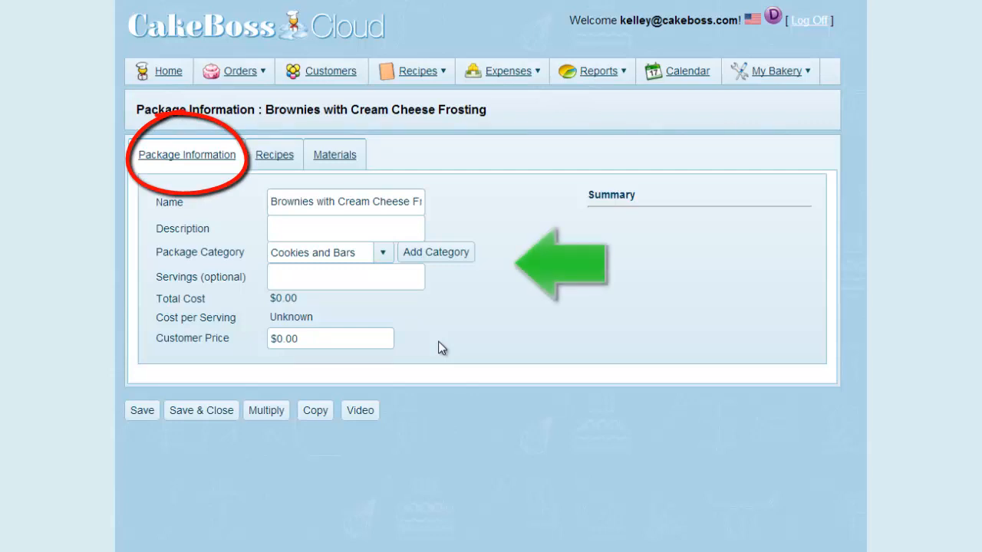
click(321, 284)
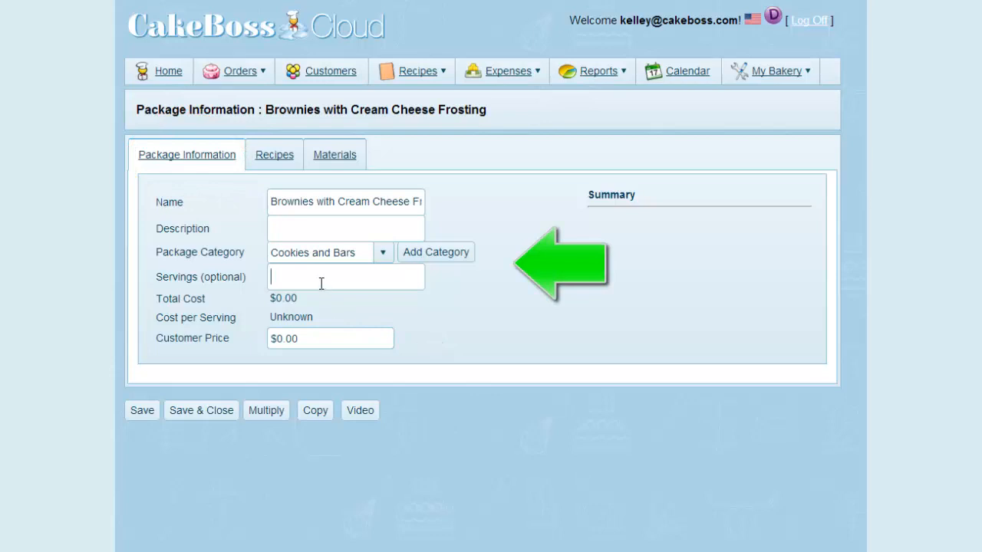
text(12)
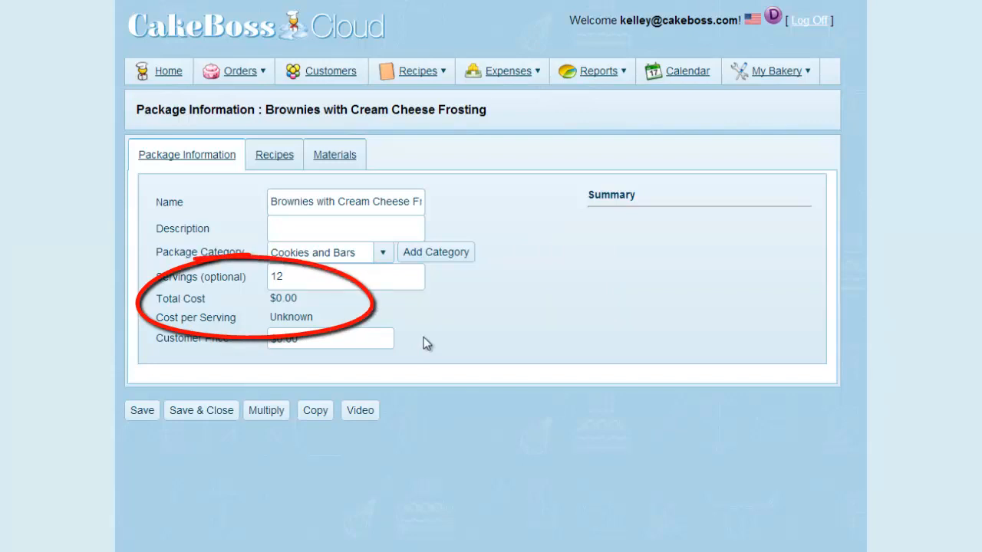
- Add the Brownies and Cream Cheese Frosting recipes to the package
click(285, 156)
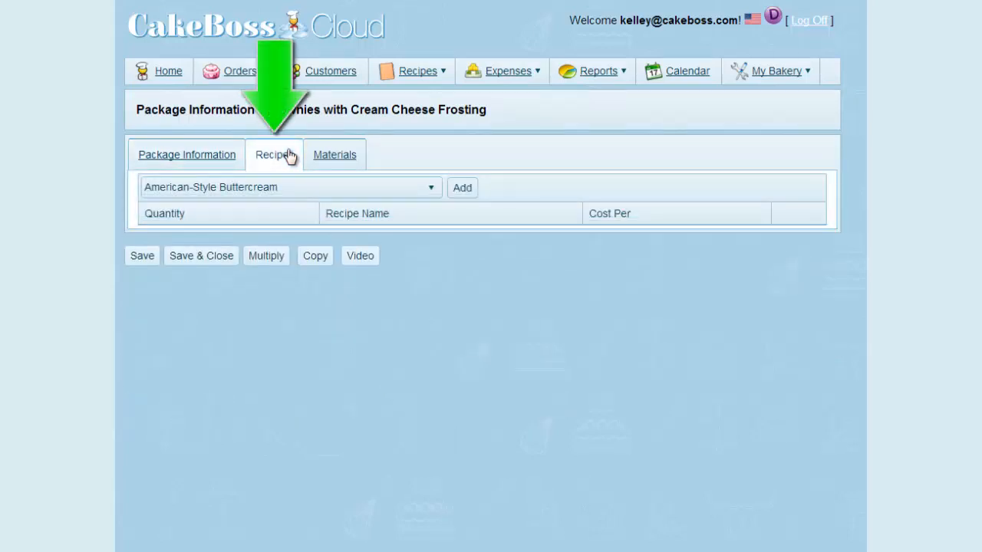
click(315, 197)
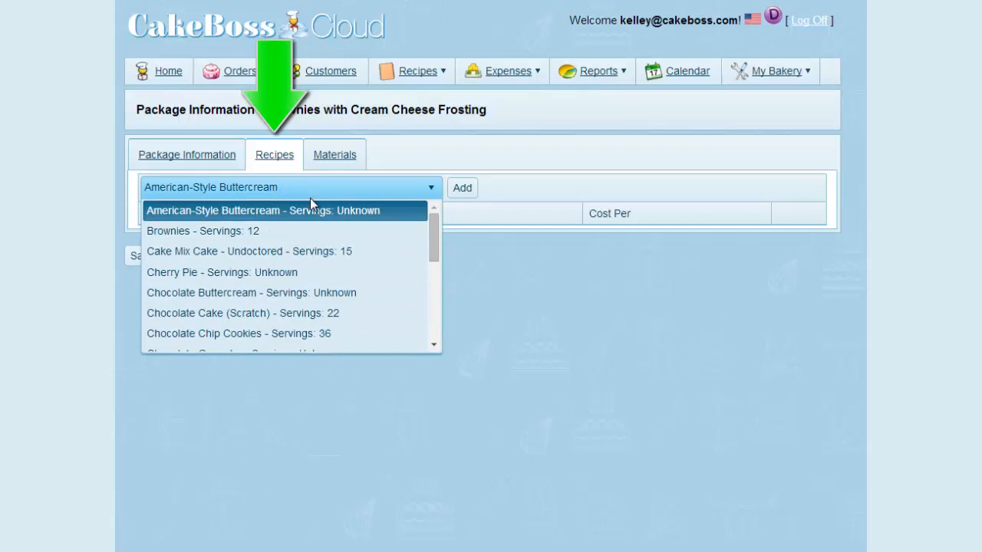
click(274, 233)
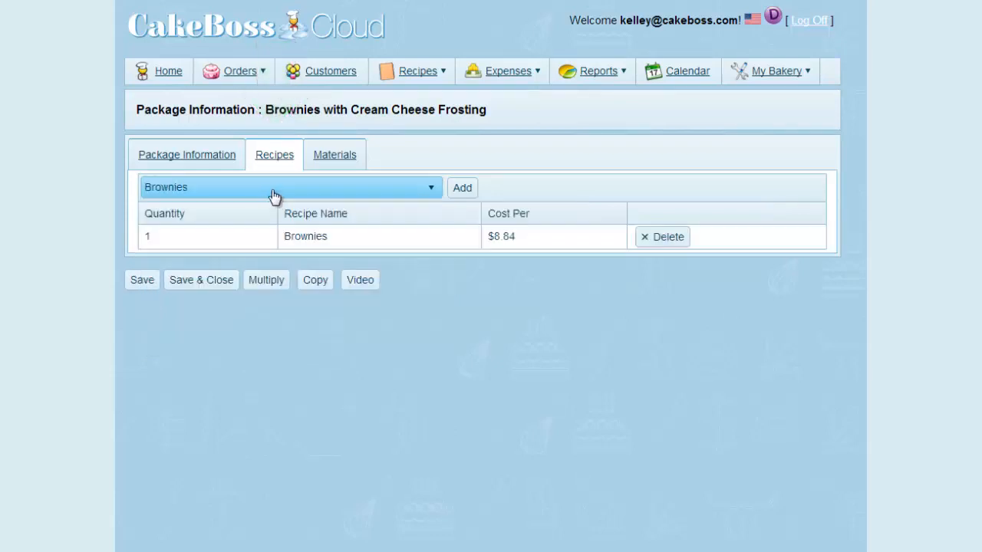
click(275, 197)
scroll(282, 246, down, 2)
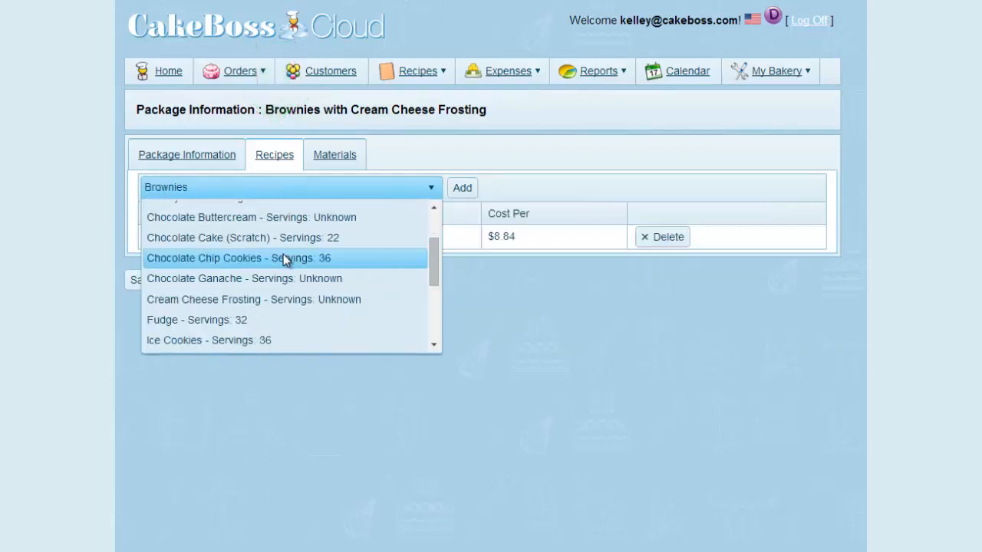
click(291, 299)
click(463, 189)
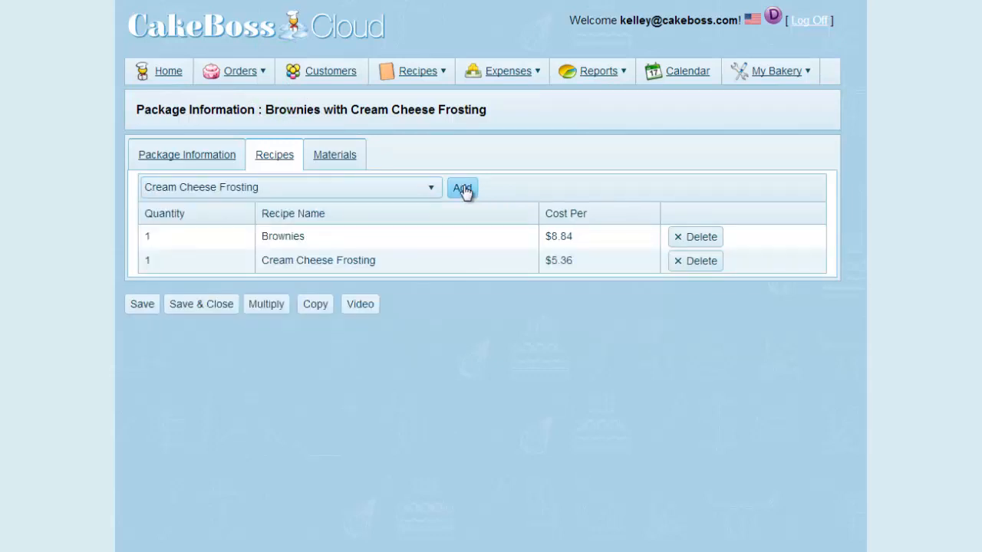
- Add the 9x9 aluminum pan with plastic lid to the package's materials
click(339, 157)
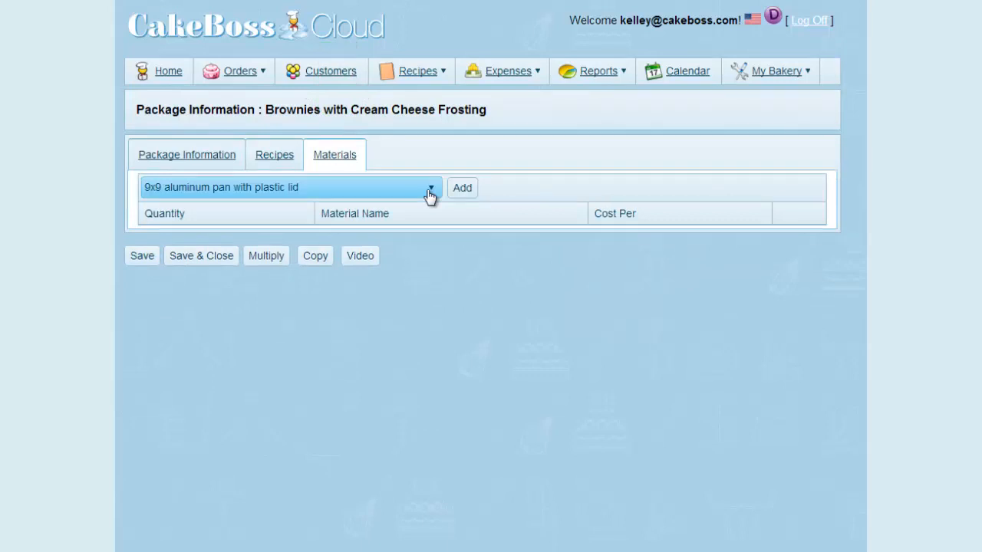
click(431, 196)
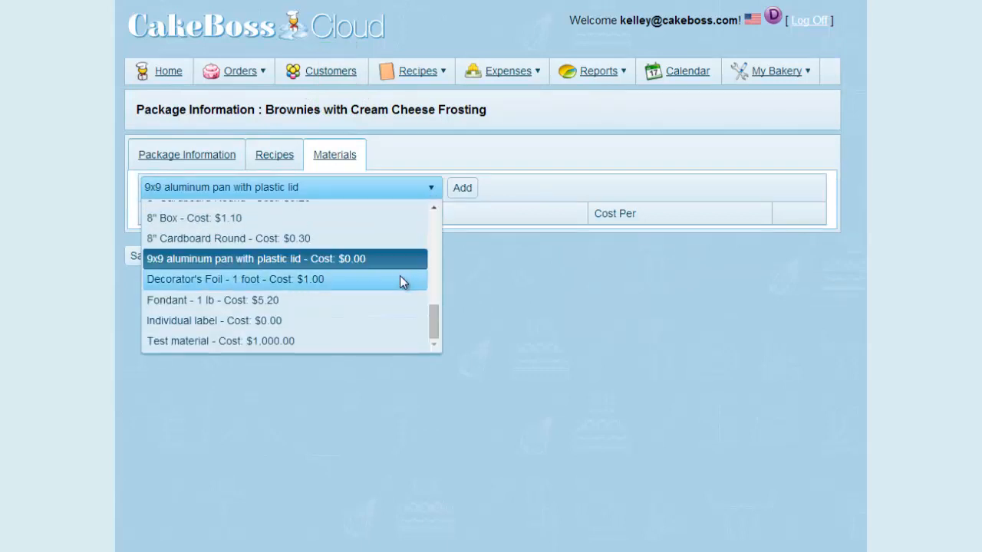
scroll(410, 286, down, 1)
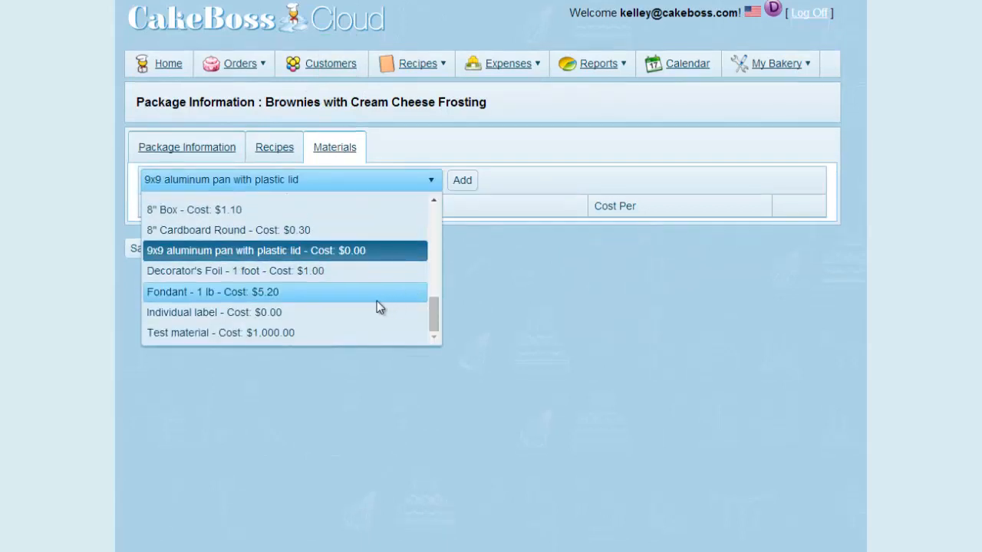
click(297, 251)
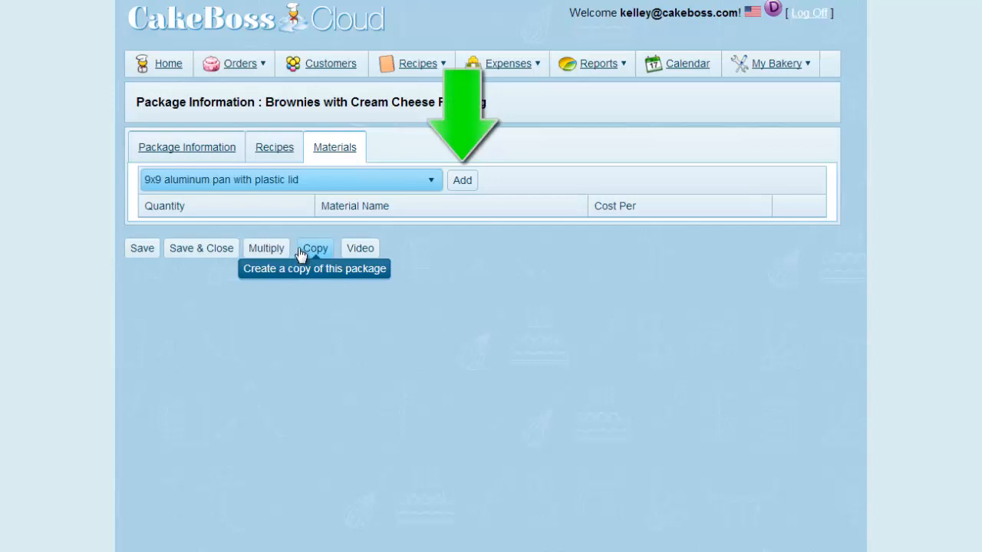
click(469, 182)
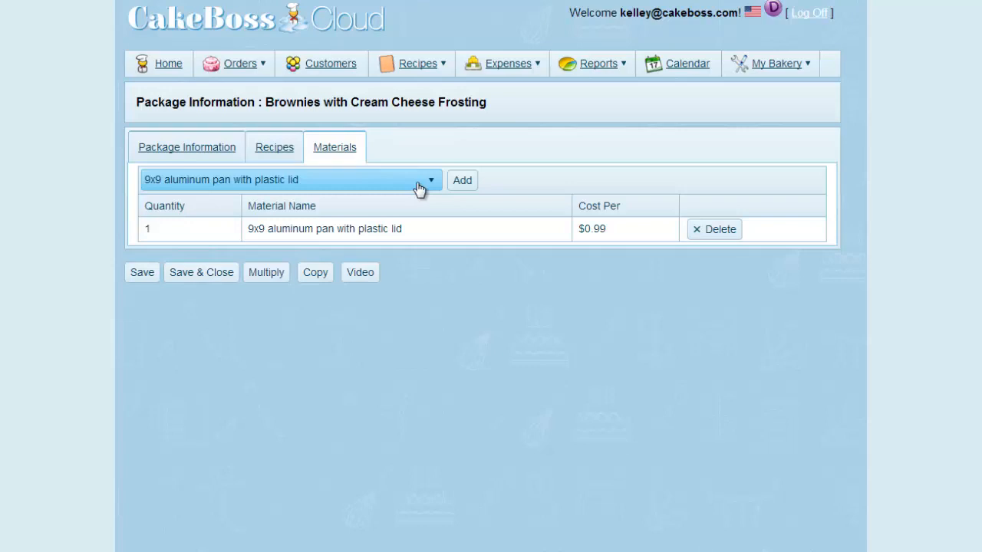
- Add the Individual label and 1 foot ribbon materials to the package
click(420, 186)
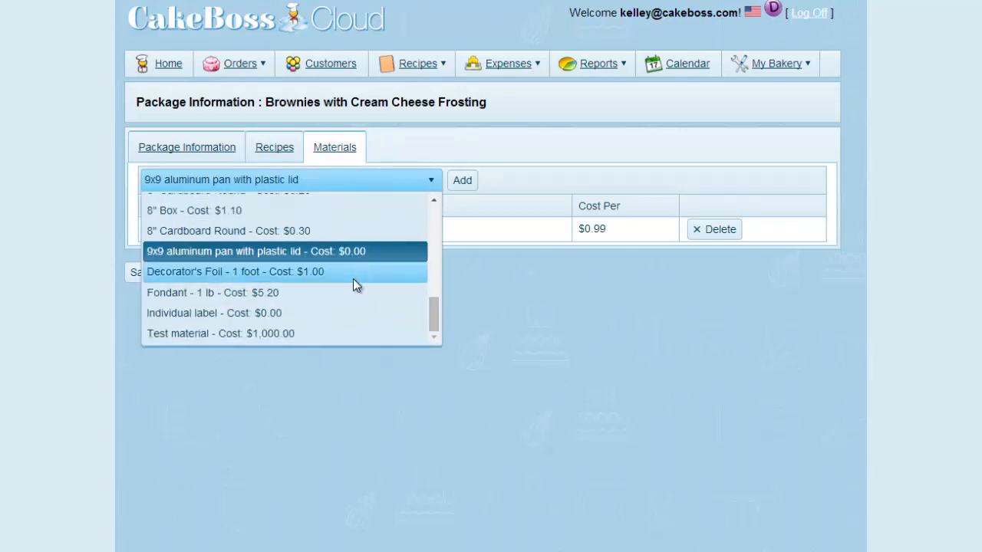
click(302, 313)
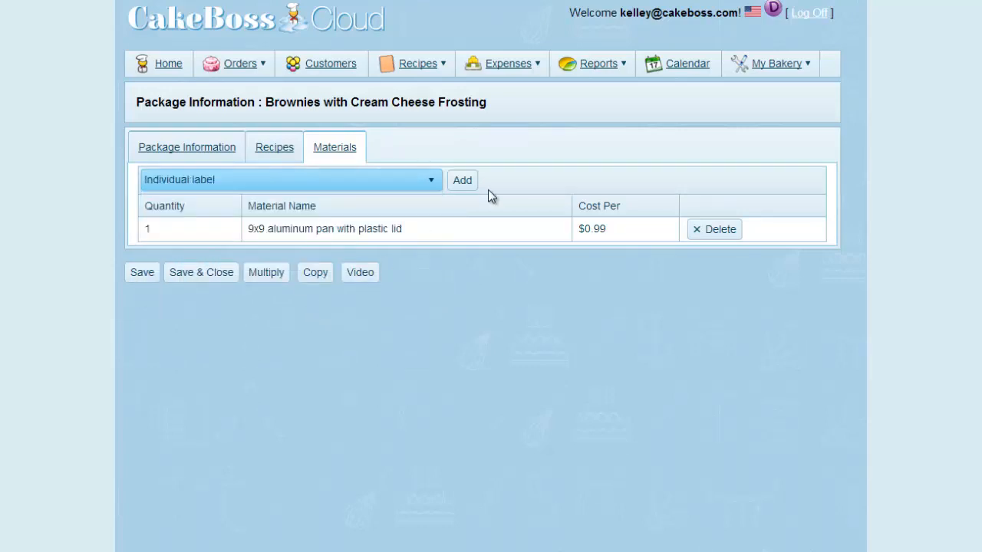
click(463, 185)
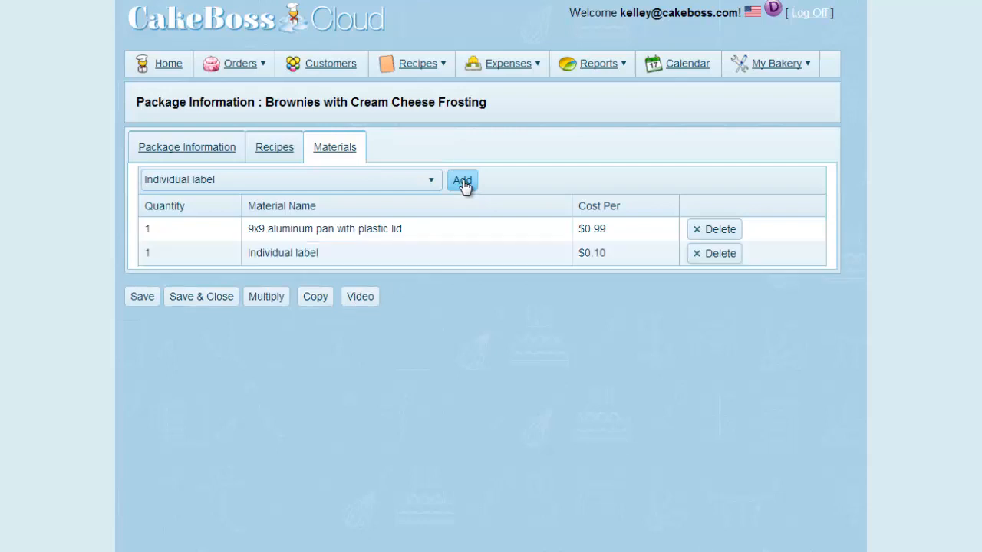
click(381, 191)
scroll(319, 307, up, 10)
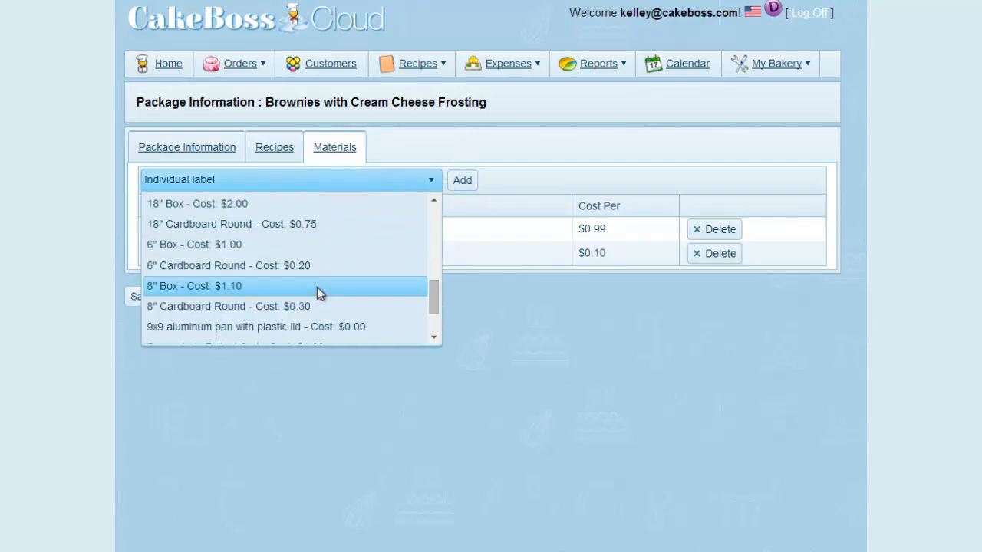
click(248, 214)
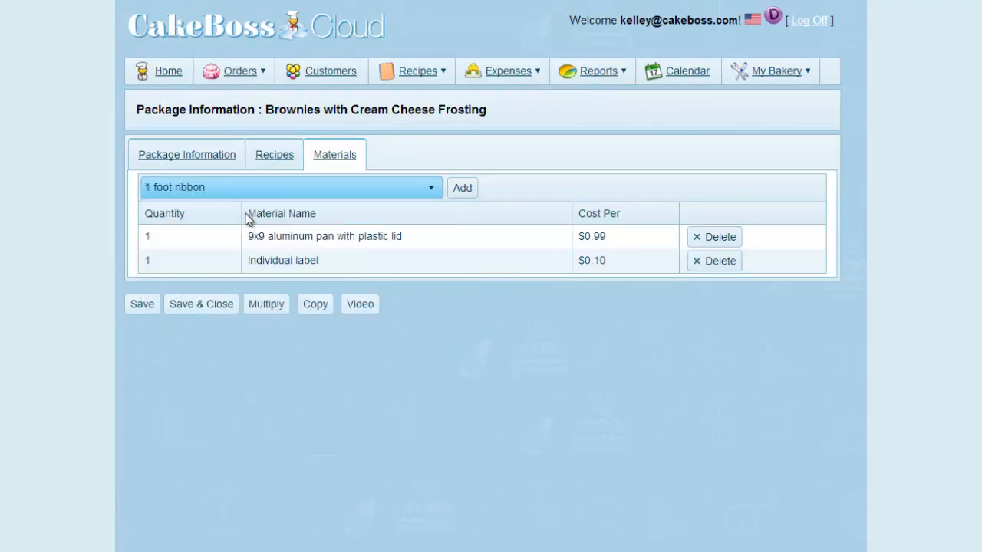
click(464, 191)
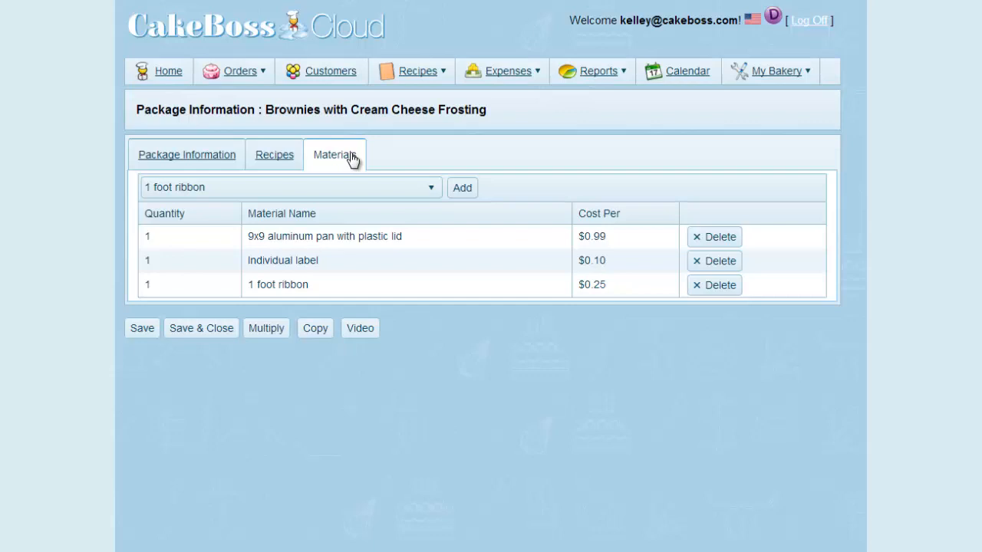
- Save the package to calculate its costs, then set its customer price to $30.00 and save again
click(197, 161)
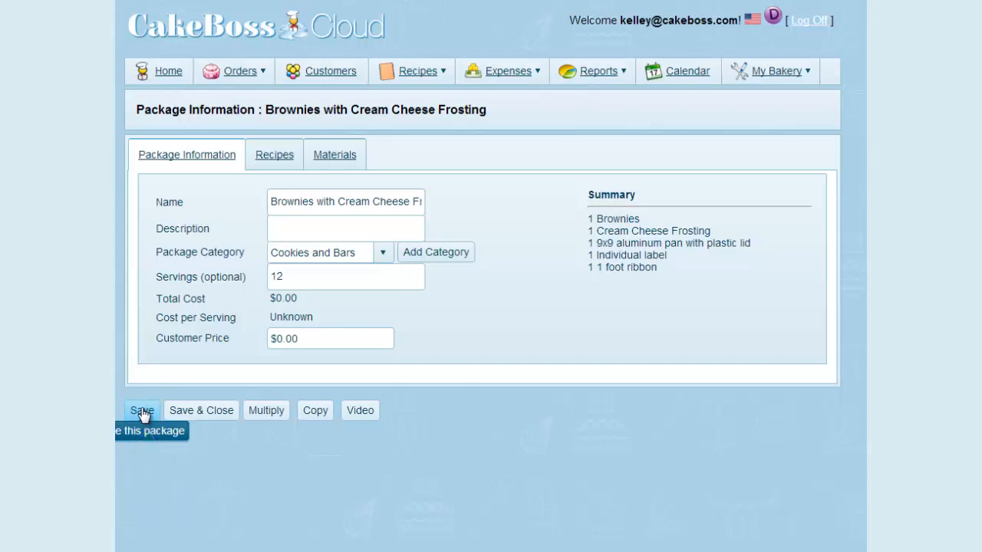
click(142, 412)
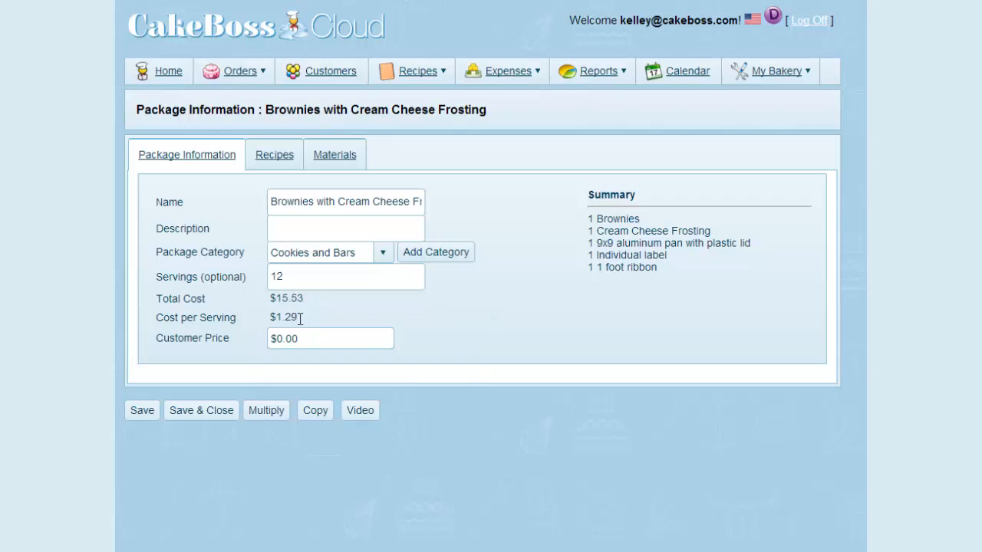
click(317, 346)
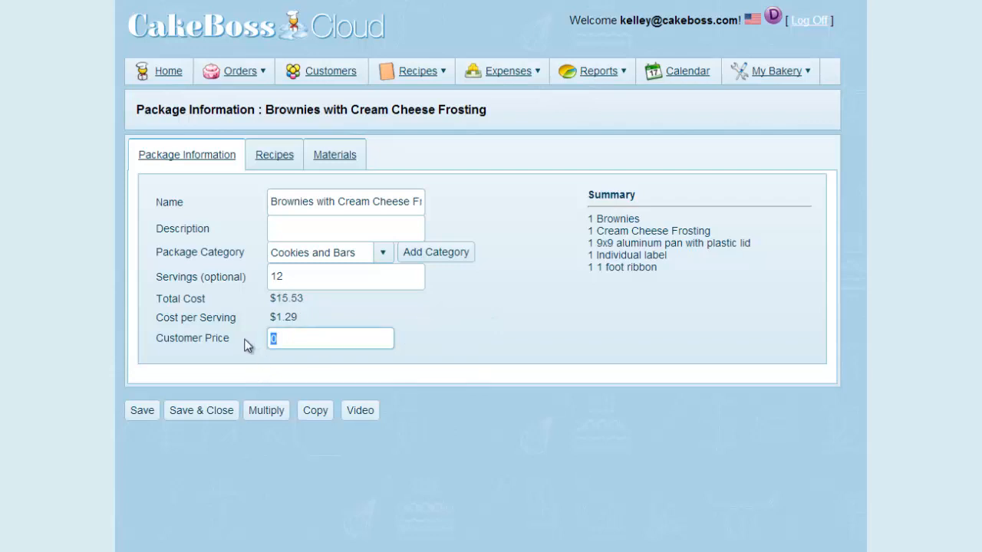
text(30.00)
click(143, 411)
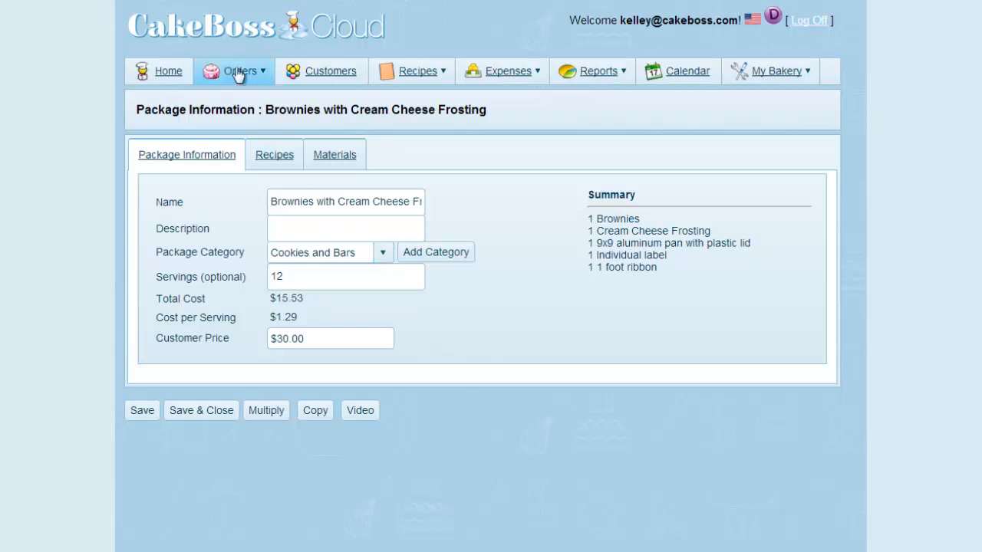
- Go to the customer's order and add the Brownies with Cream Cheese Frosting package to it
mouse_move(234, 70)
click(234, 177)
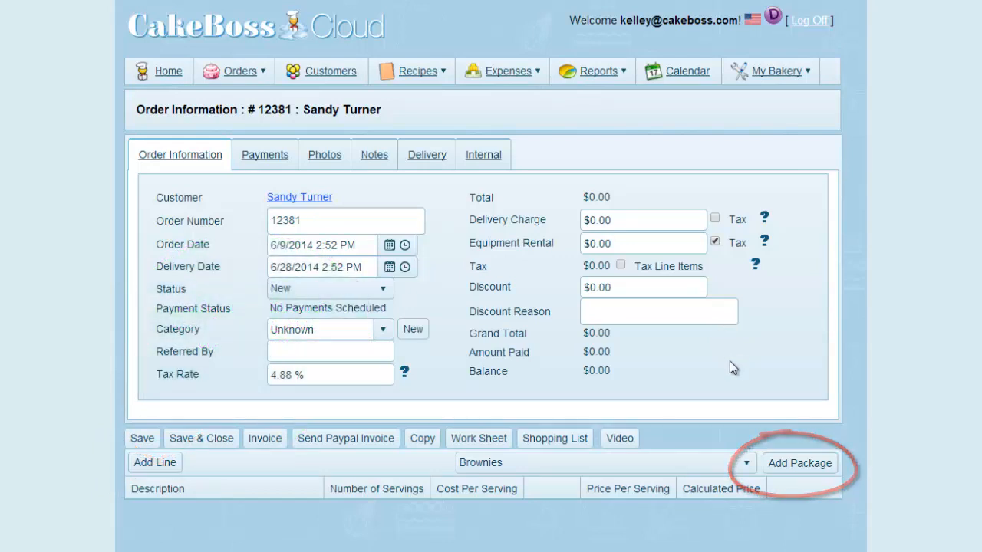
click(747, 466)
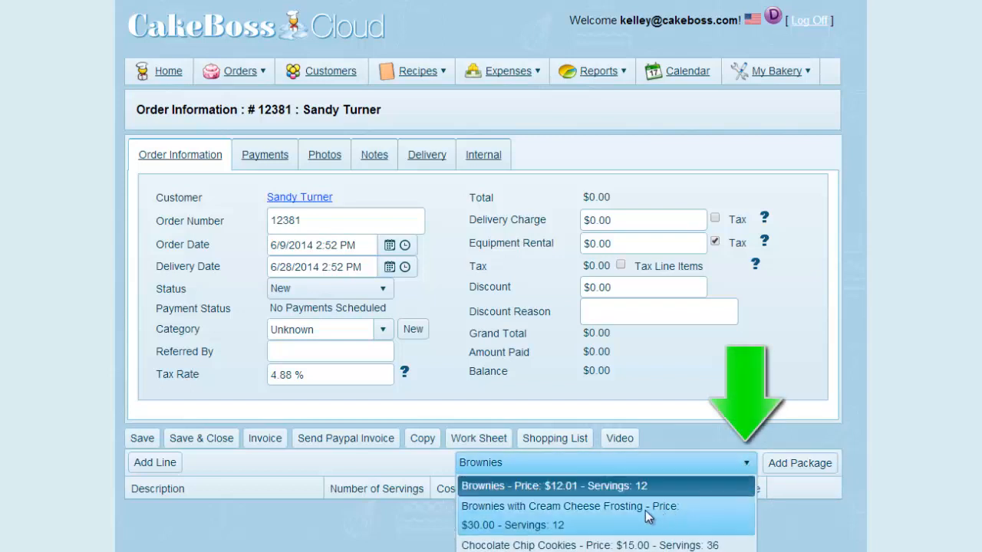
click(600, 519)
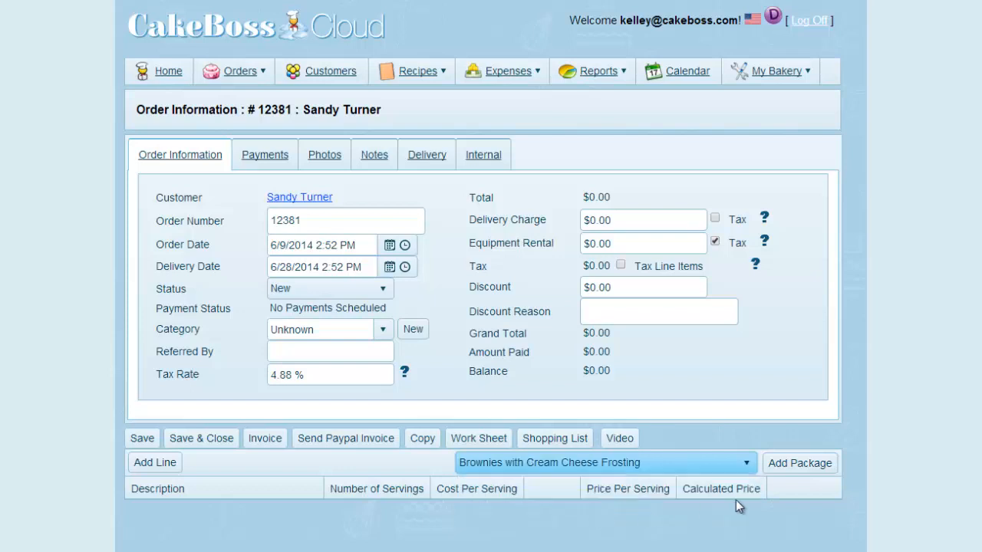
click(795, 464)
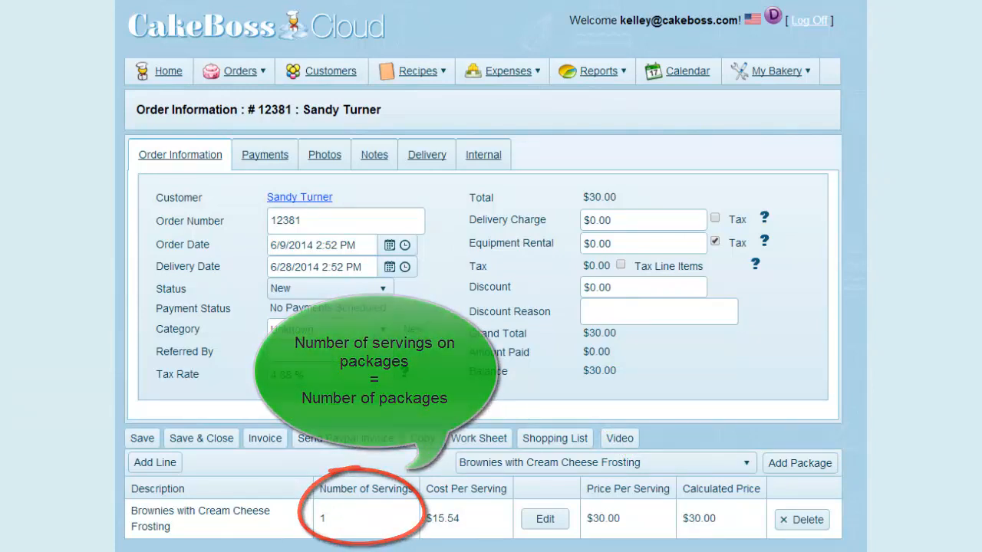
- Add a second Brownies with Cream Cheese Frosting package to the order and select Chocolate Chip Cookies as the package choice
scroll(784, 457, down, 1)
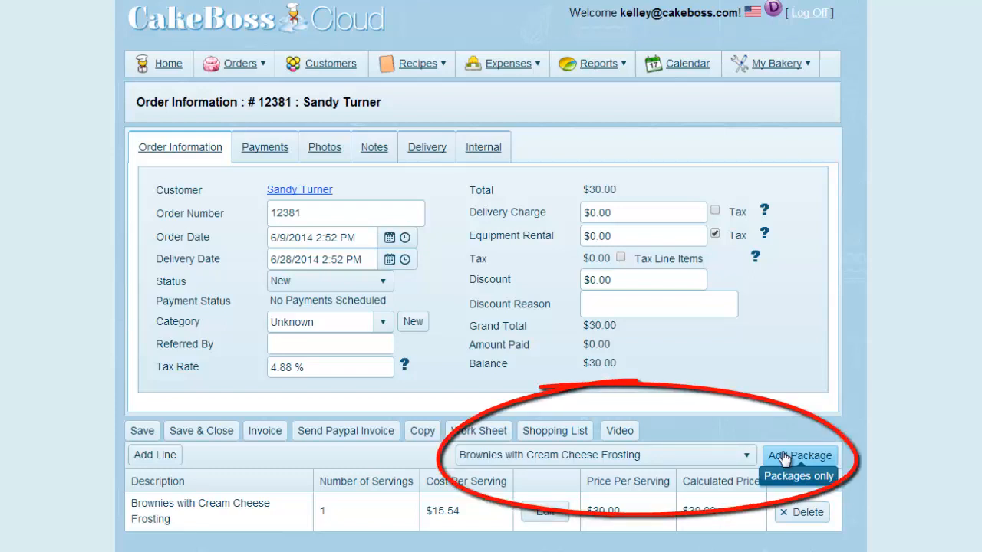
click(784, 458)
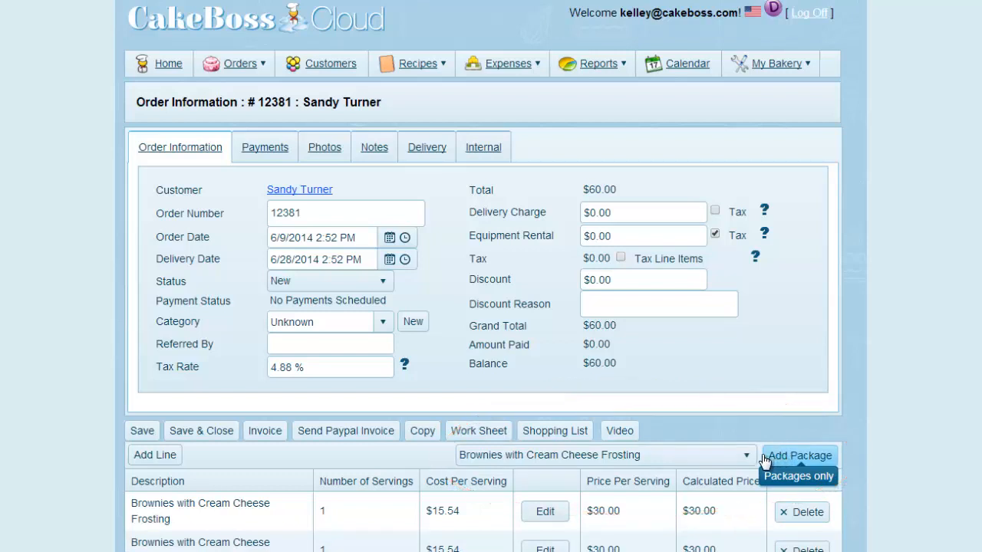
click(747, 458)
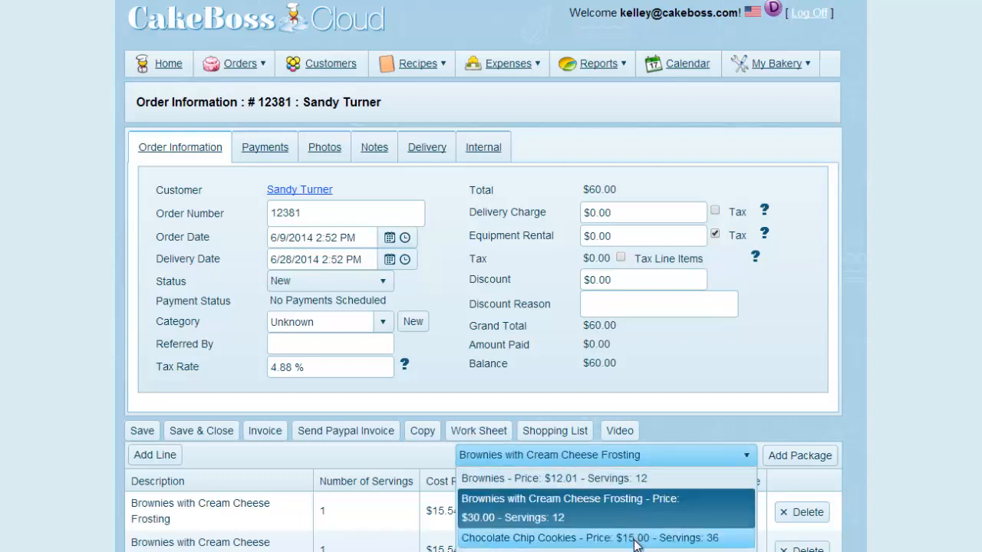
click(706, 535)
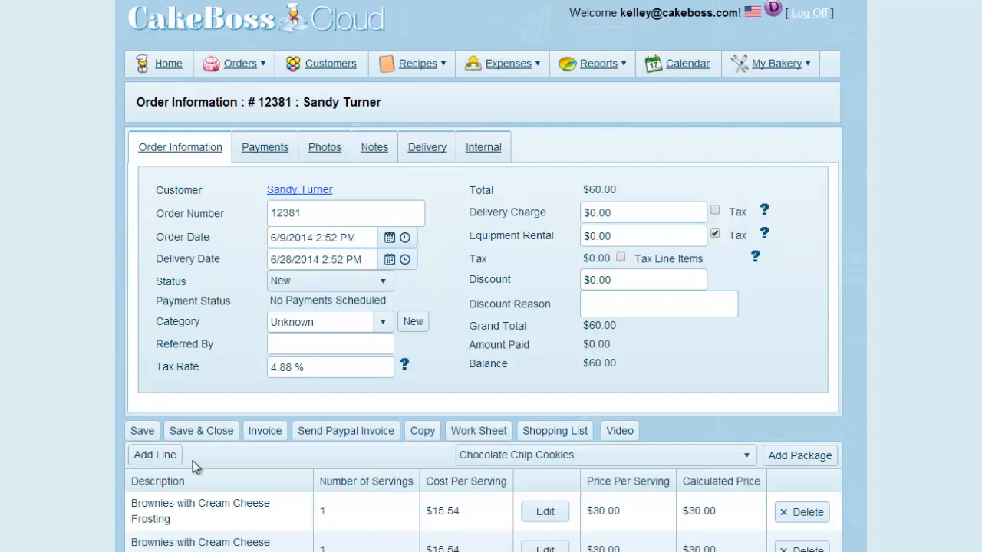